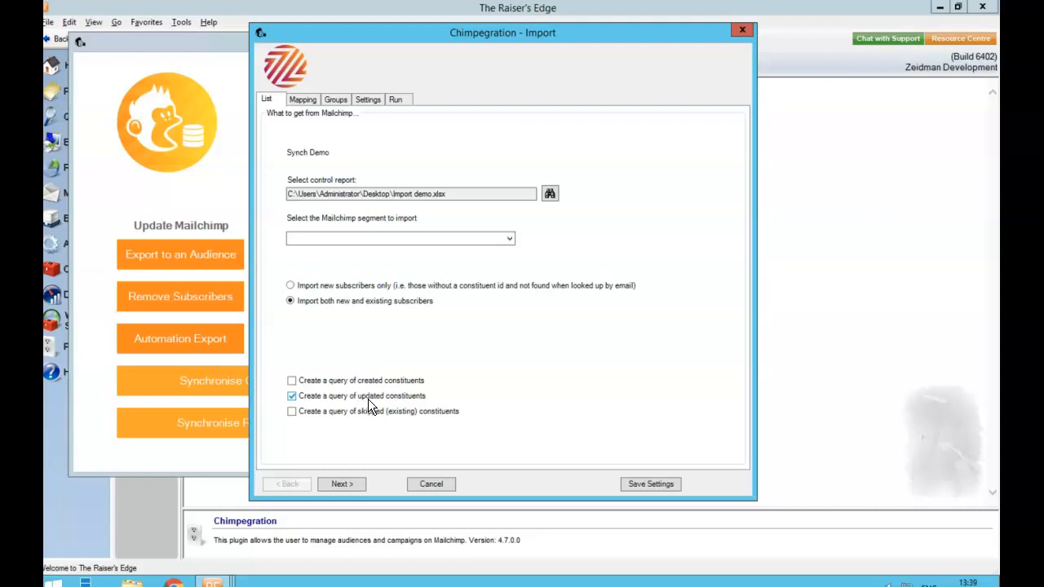
Review the mapping of Mailchimp values to Raiser's Edge fields and expand the available Constituent fields.
click(342, 484)
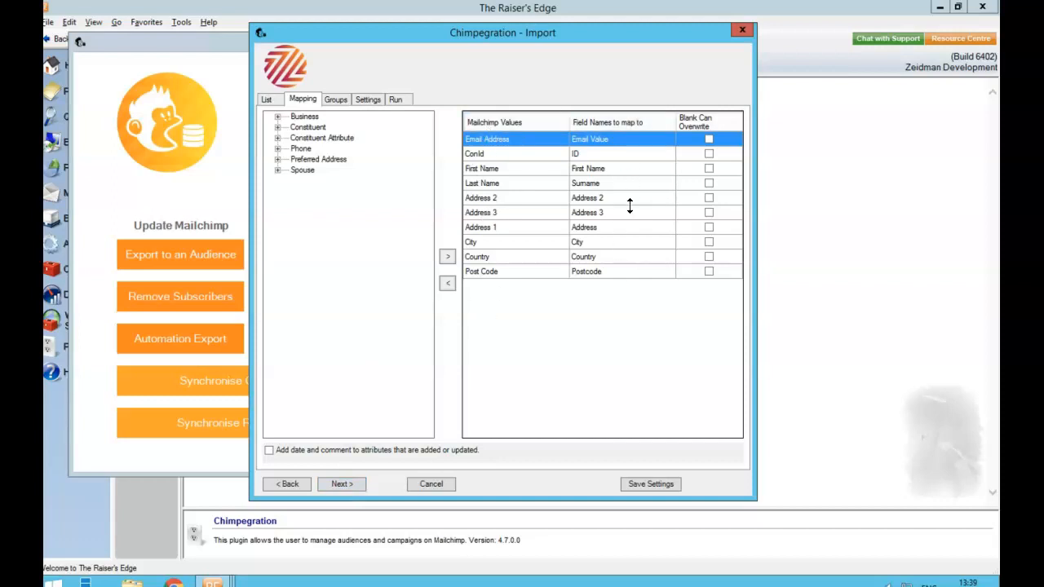
click(276, 127)
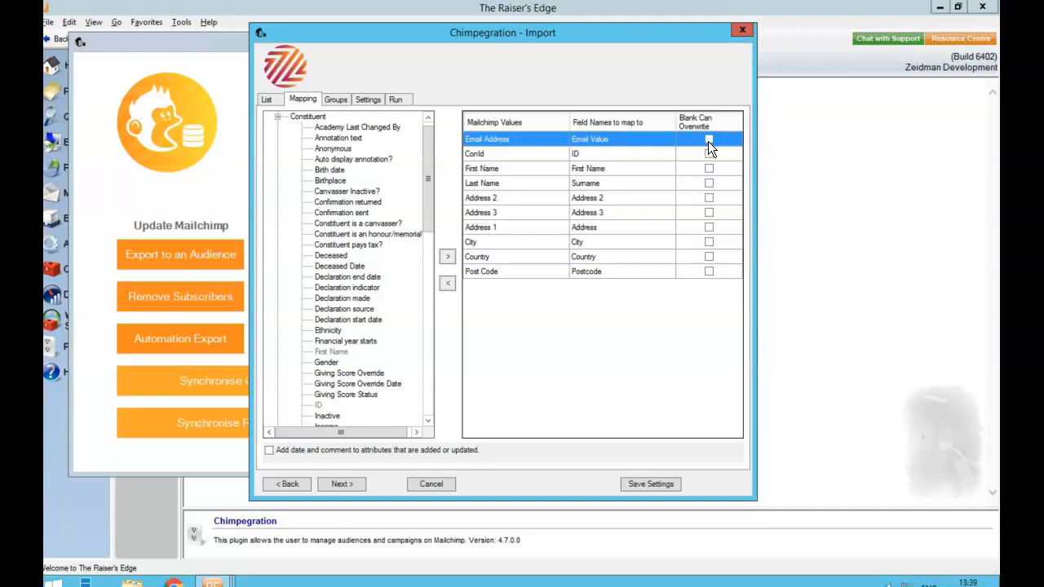
click(354, 486)
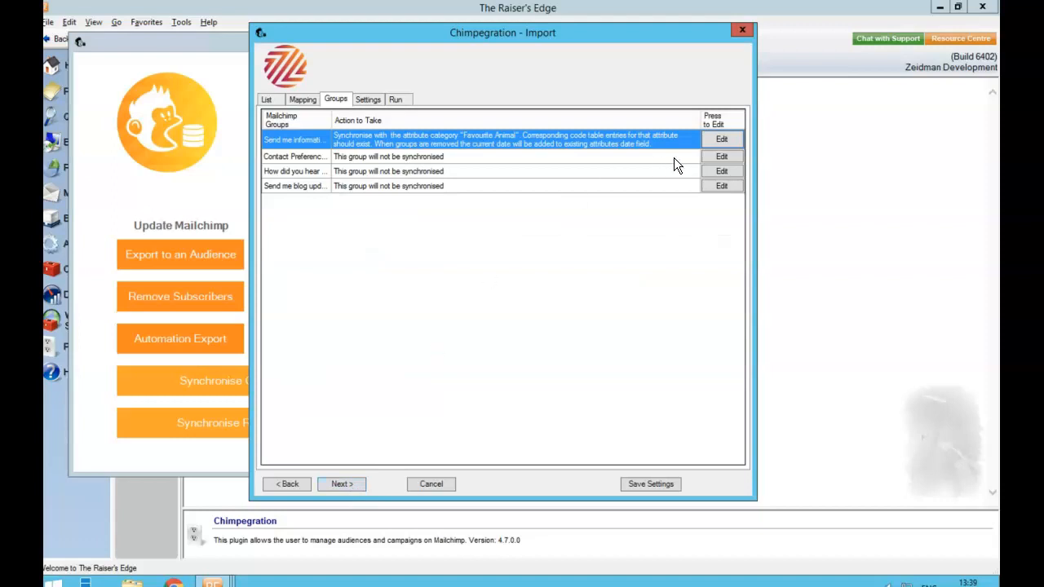
Inspect how the "Send me information about" group is mapped to Raiser's Edge, and accept the existing mapping.
click(721, 141)
drag(384, 137, 514, 86)
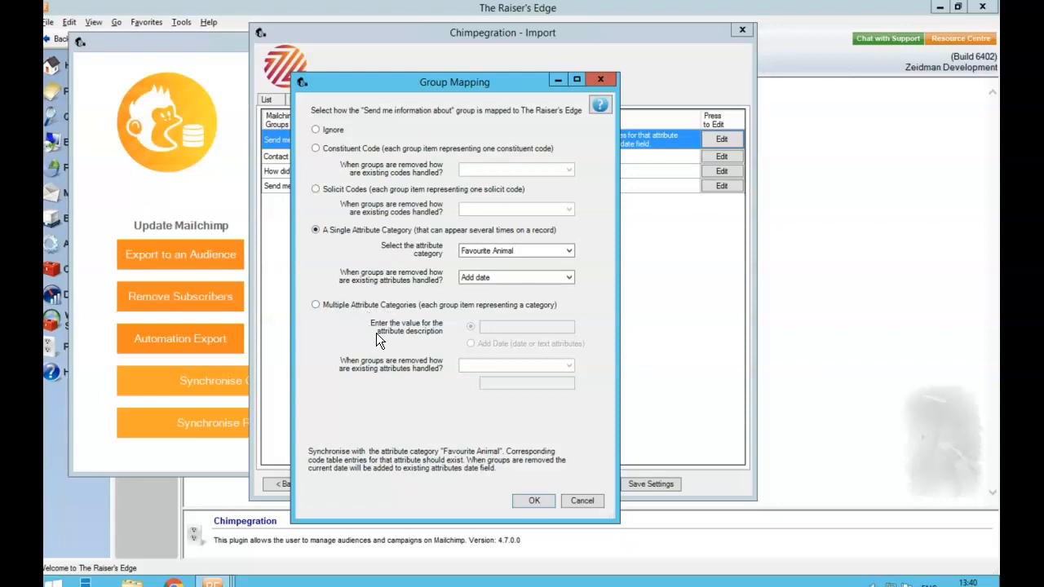
click(534, 500)
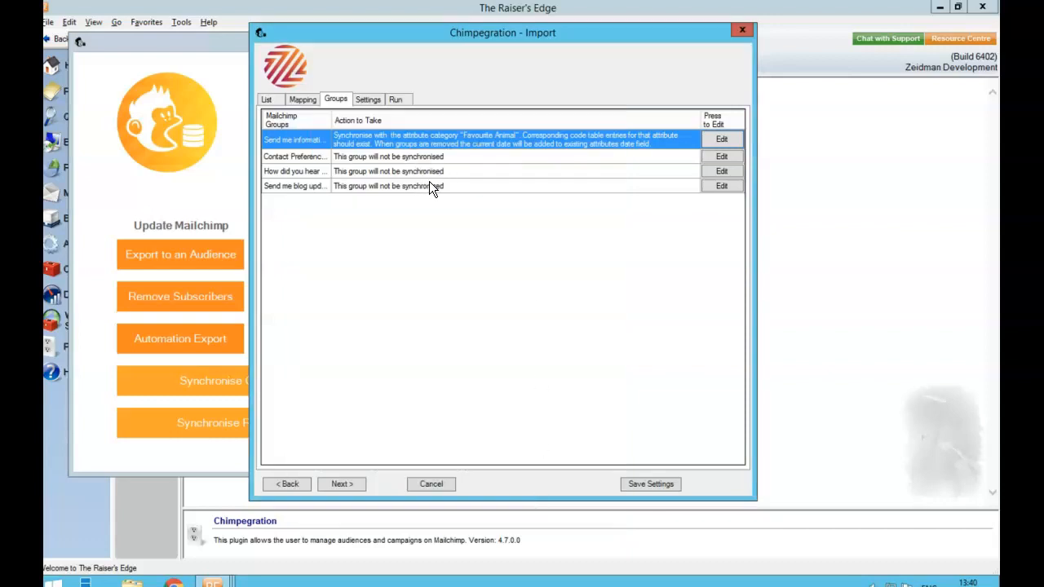
Review the import settings for code tables, email addresses, added subscribers, the mandatory surname and address backup.
click(371, 99)
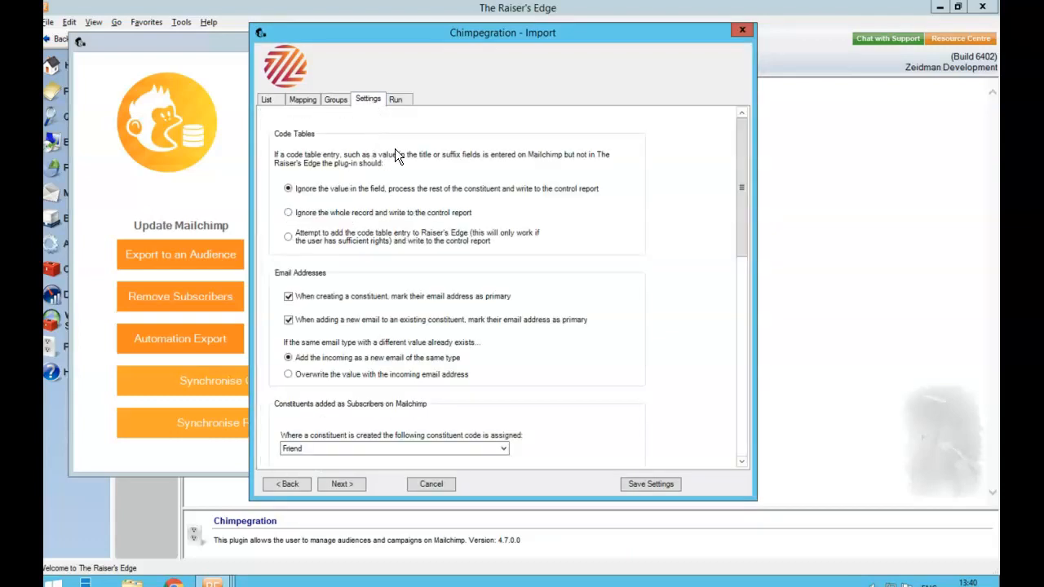
drag(740, 196, 740, 203)
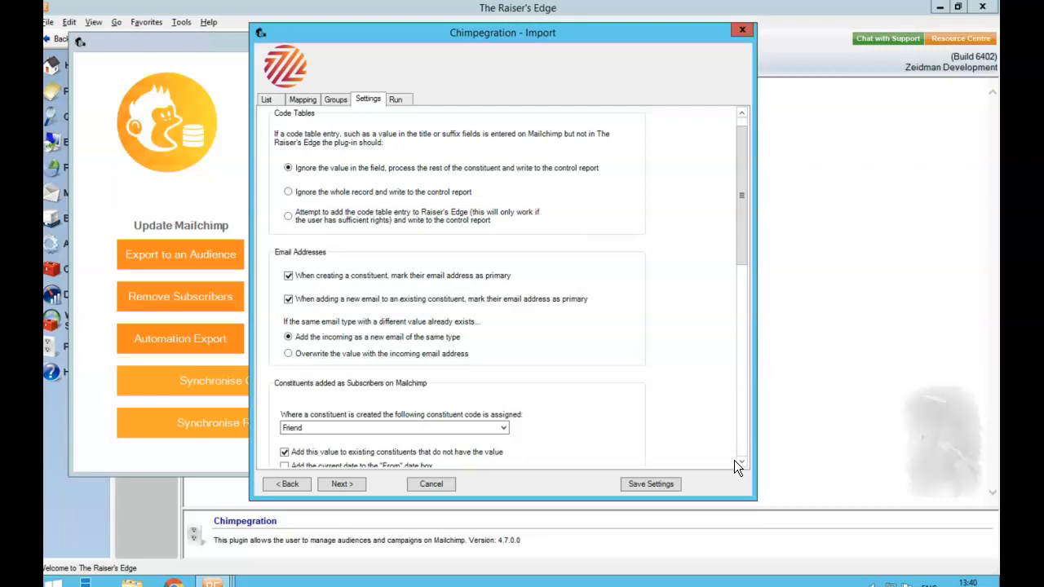
drag(741, 462, 741, 462)
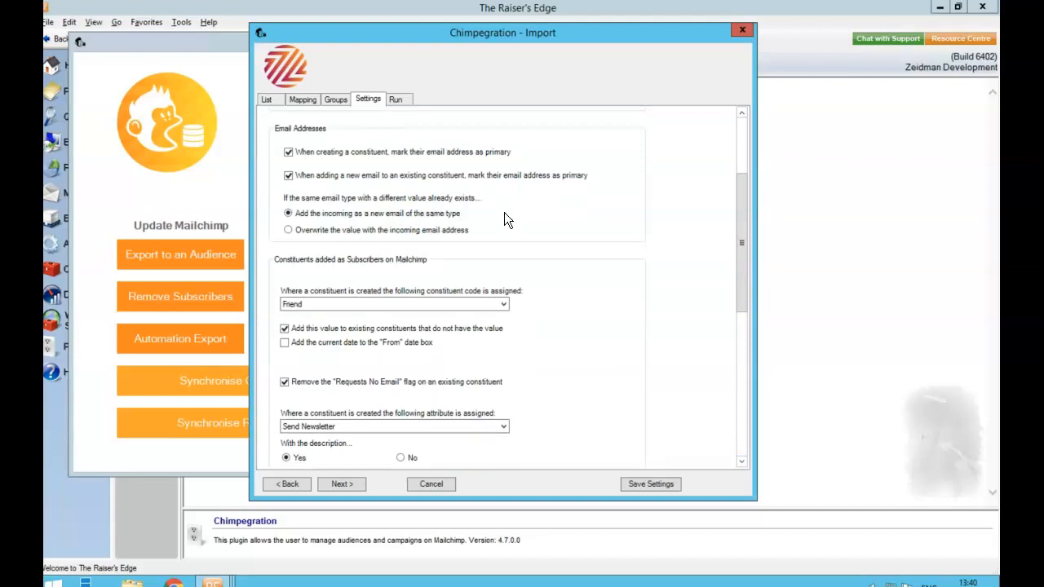
drag(741, 464, 742, 463)
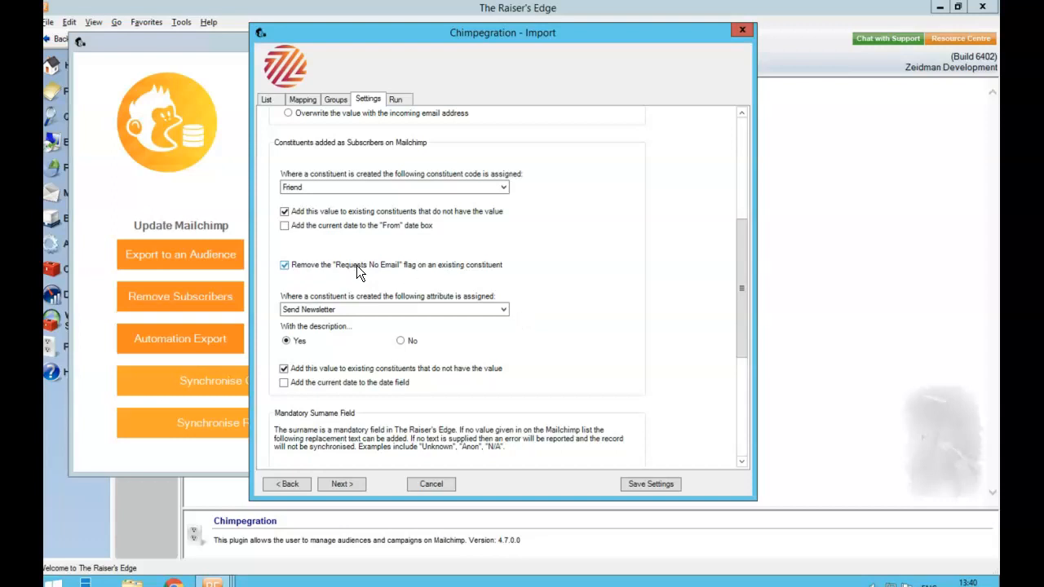
drag(740, 285, 732, 349)
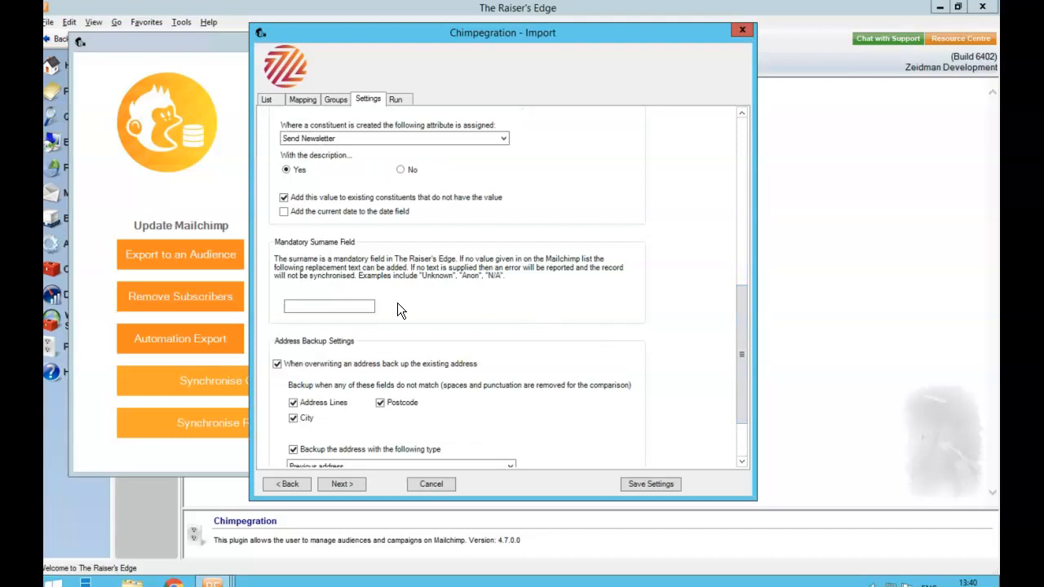
click(364, 307)
drag(746, 330, 742, 353)
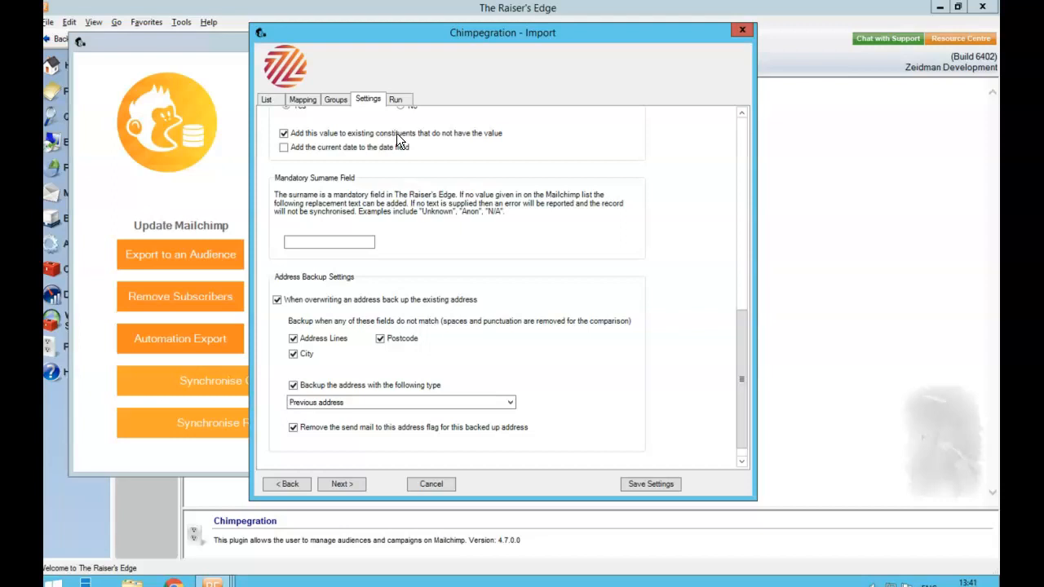
Save the audience settings and run the import with all records included.
click(396, 99)
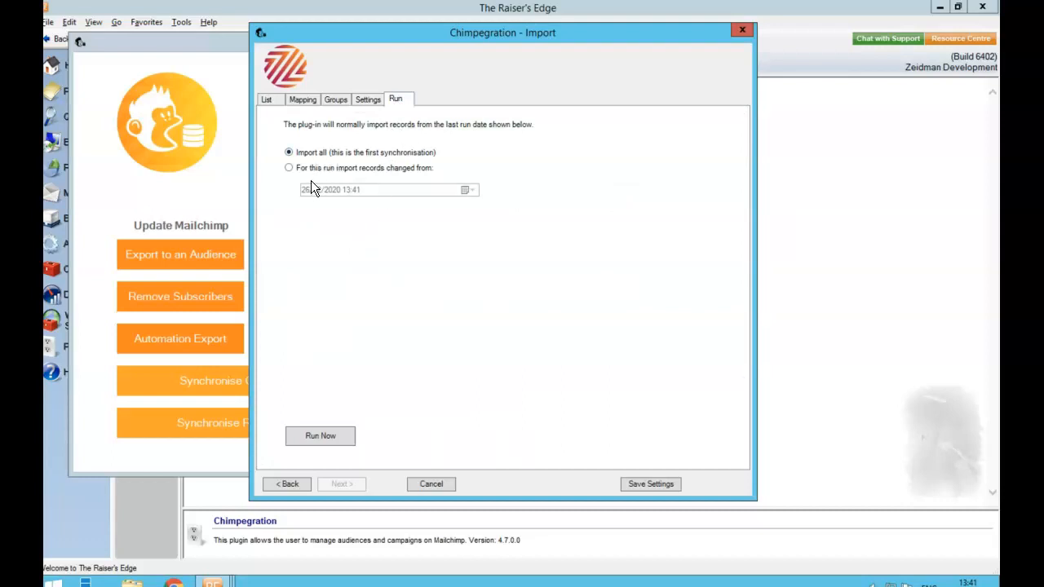
click(666, 481)
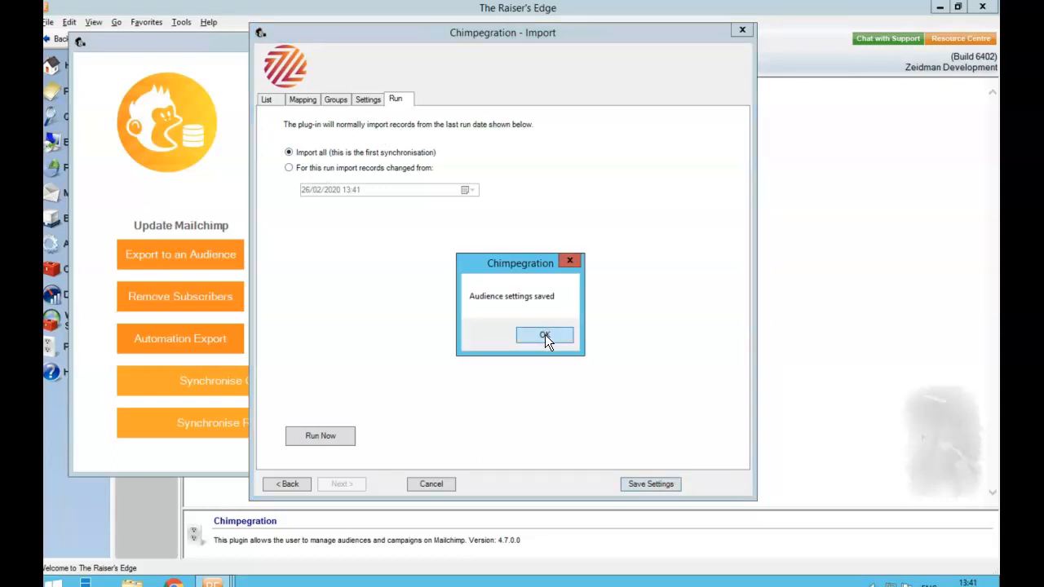
click(546, 334)
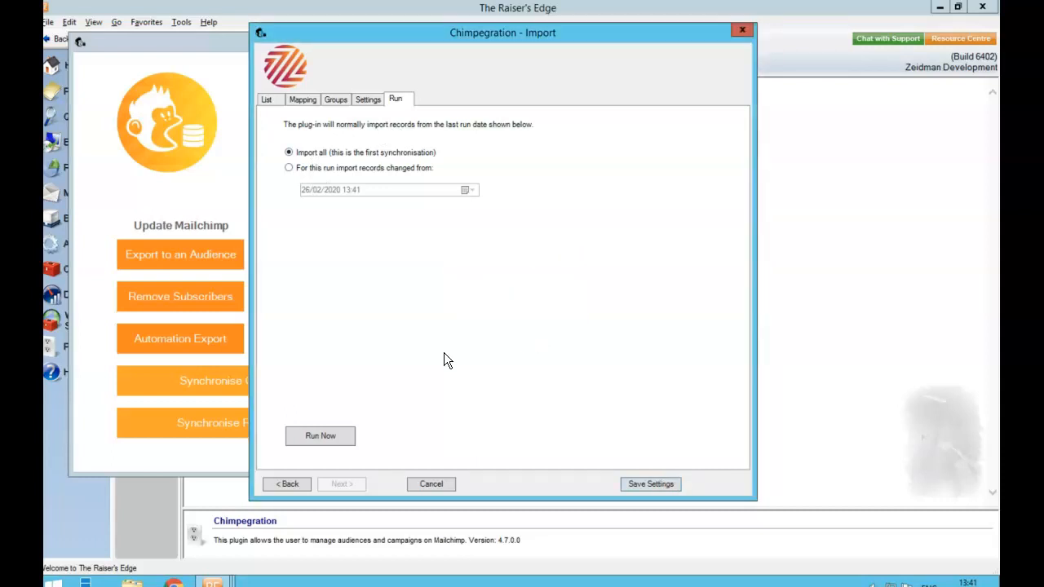
click(342, 437)
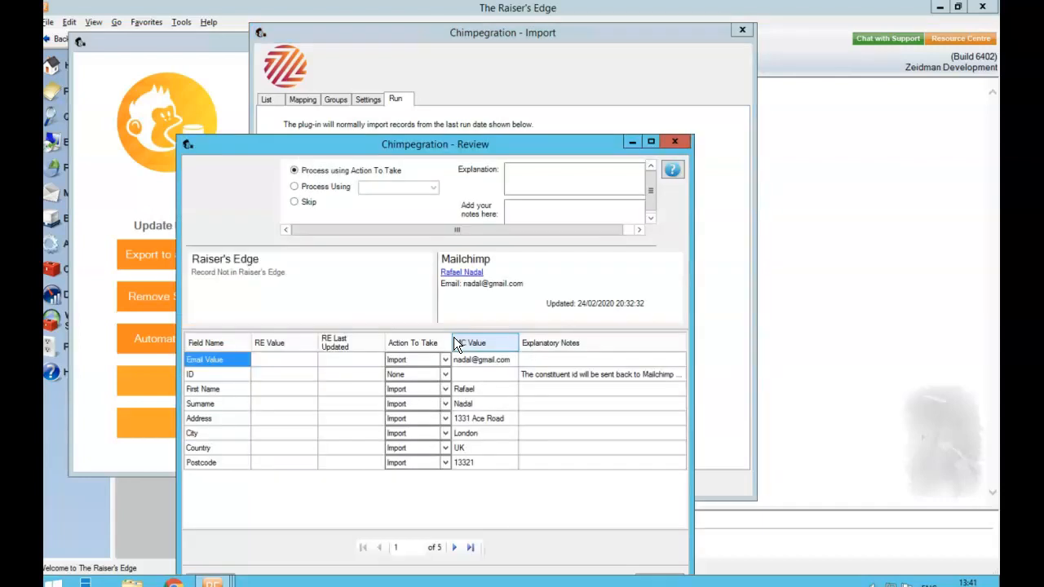
Review the proposed field and group actions for the first two records and advance to the third.
drag(480, 146, 571, 48)
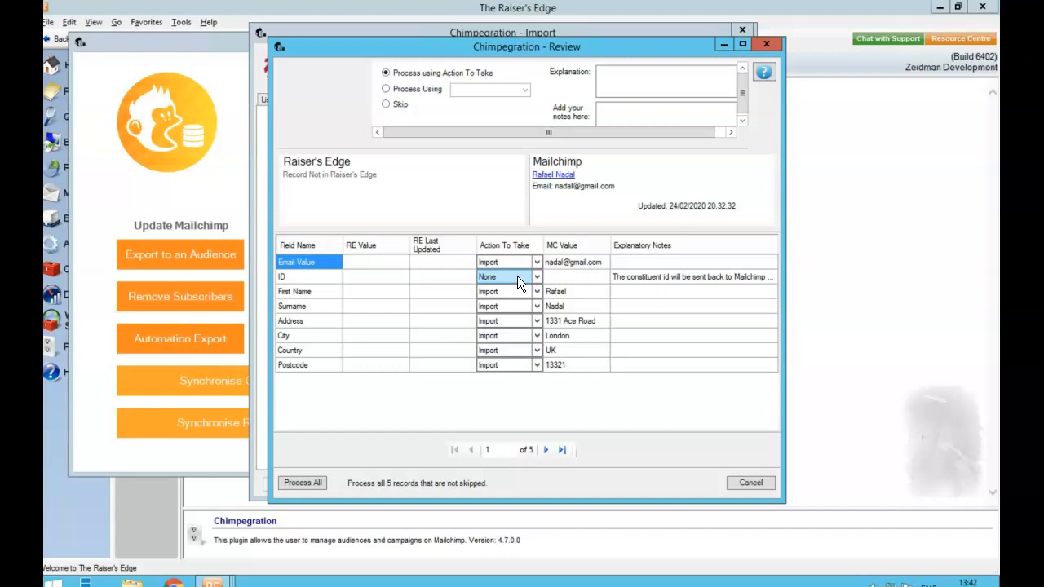
click(515, 352)
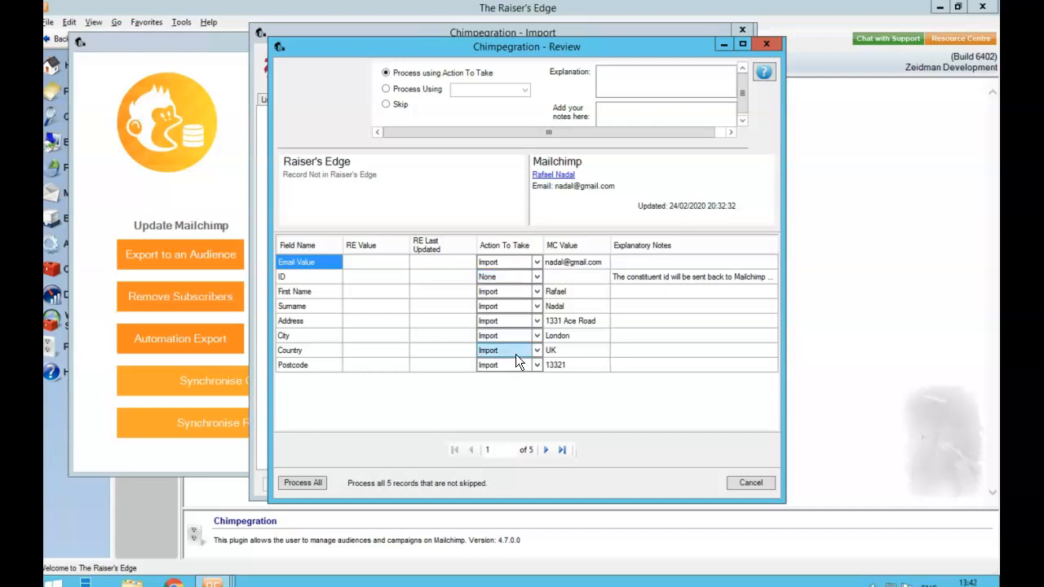
click(547, 450)
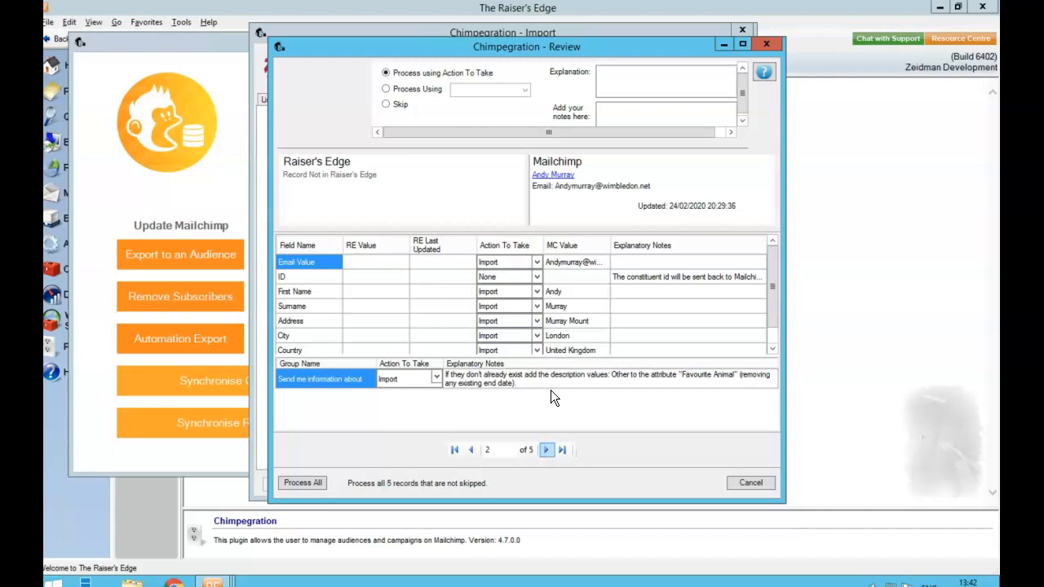
click(547, 451)
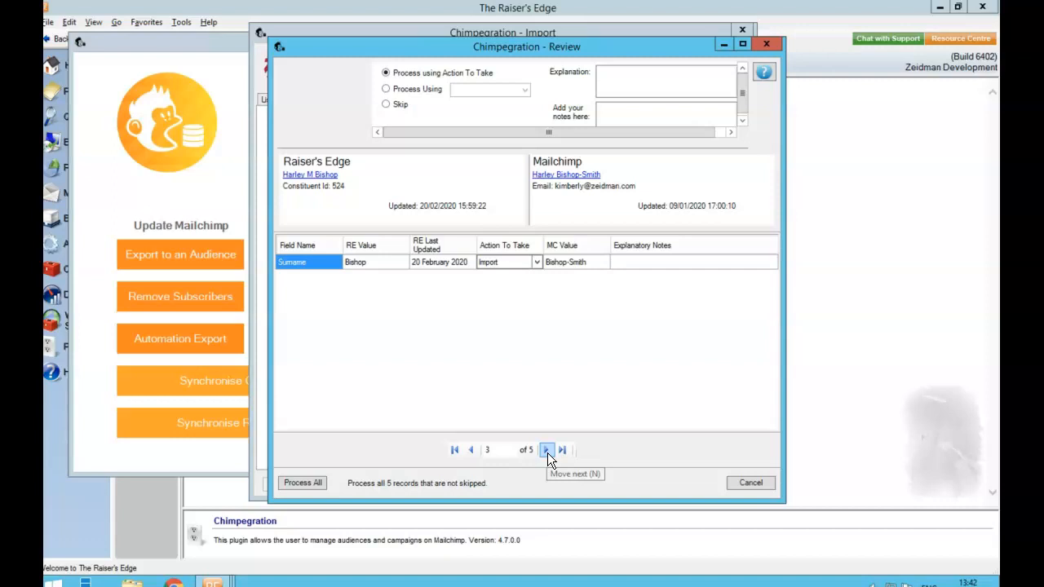
Check the third record's Raiser's Edge constituent and its Mailchimp profile, and return to the review.
click(322, 183)
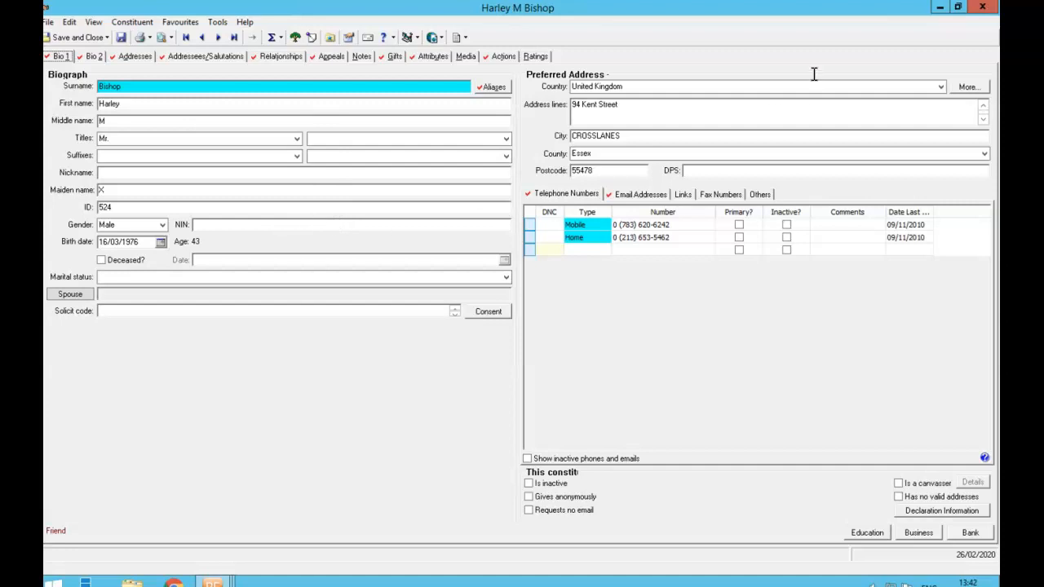
click(981, 7)
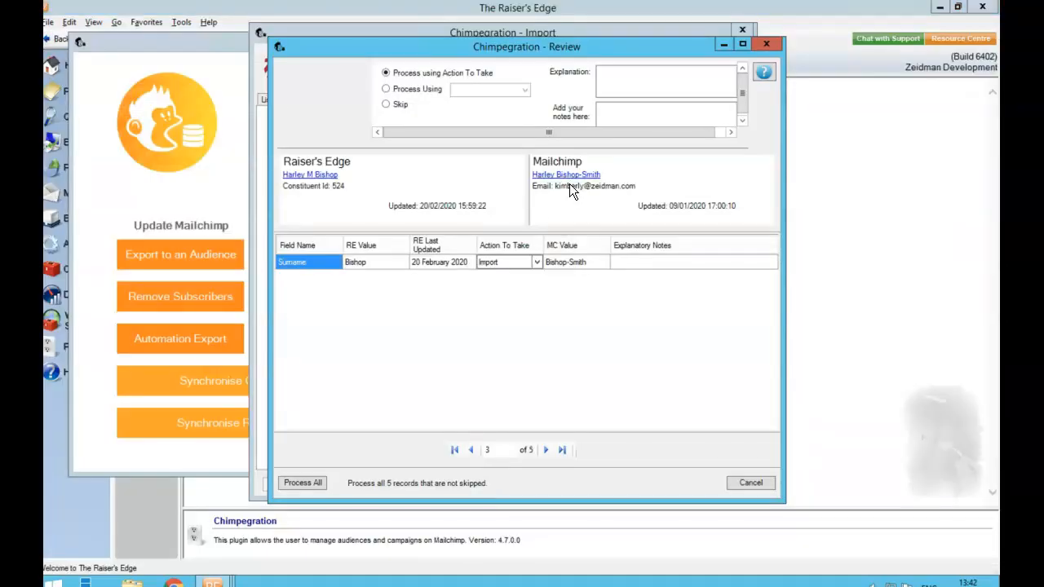
click(893, 24)
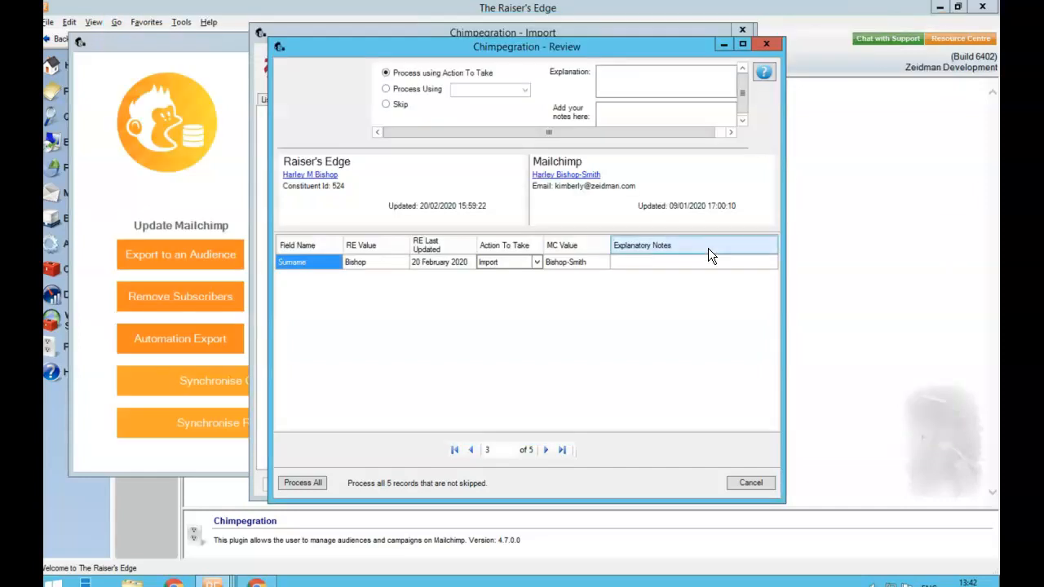
Review the fourth and fifth records and inspect the action options for the fifth record's address.
click(547, 450)
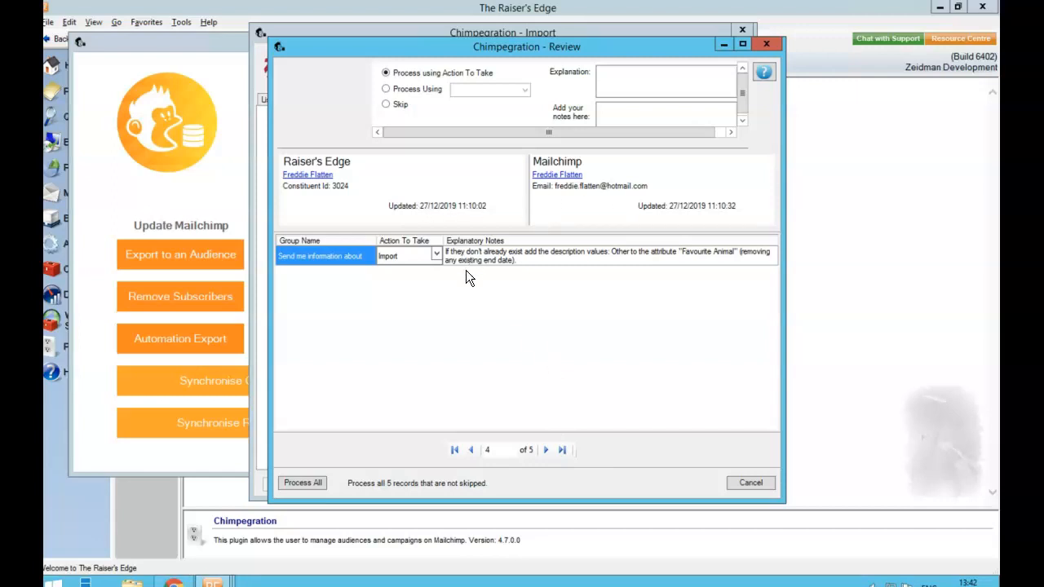
click(546, 451)
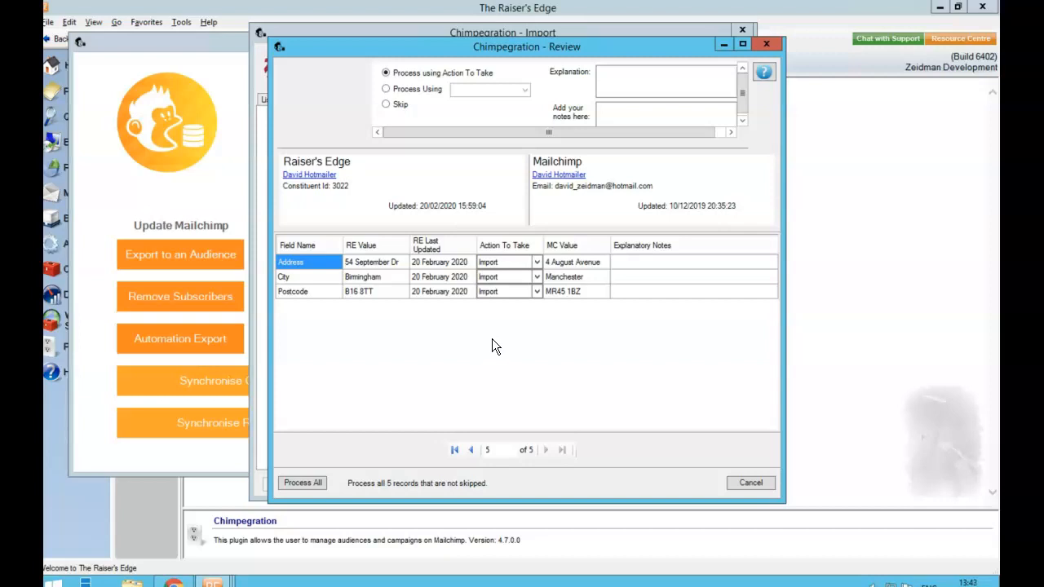
click(538, 261)
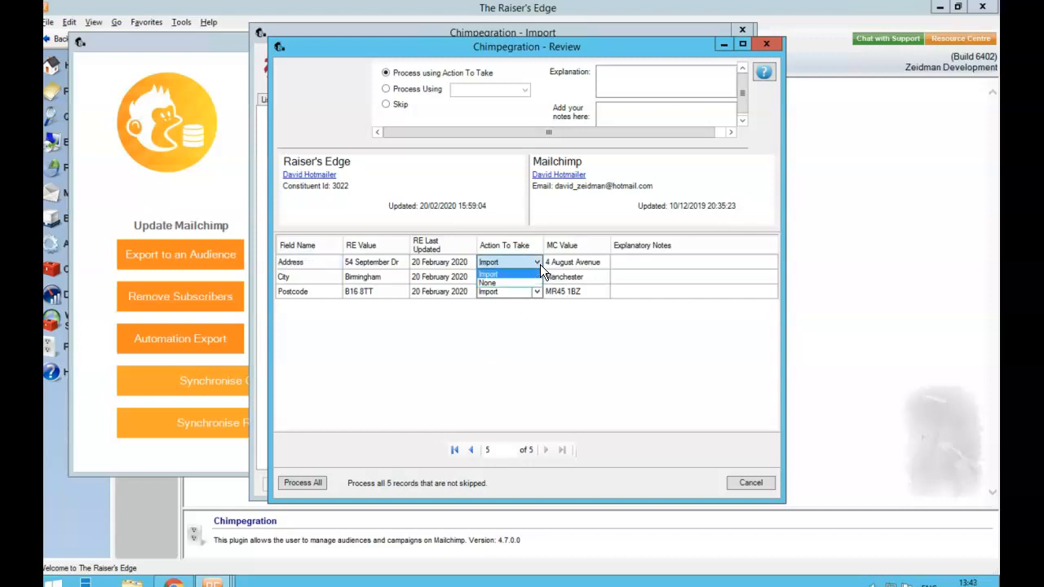
click(540, 264)
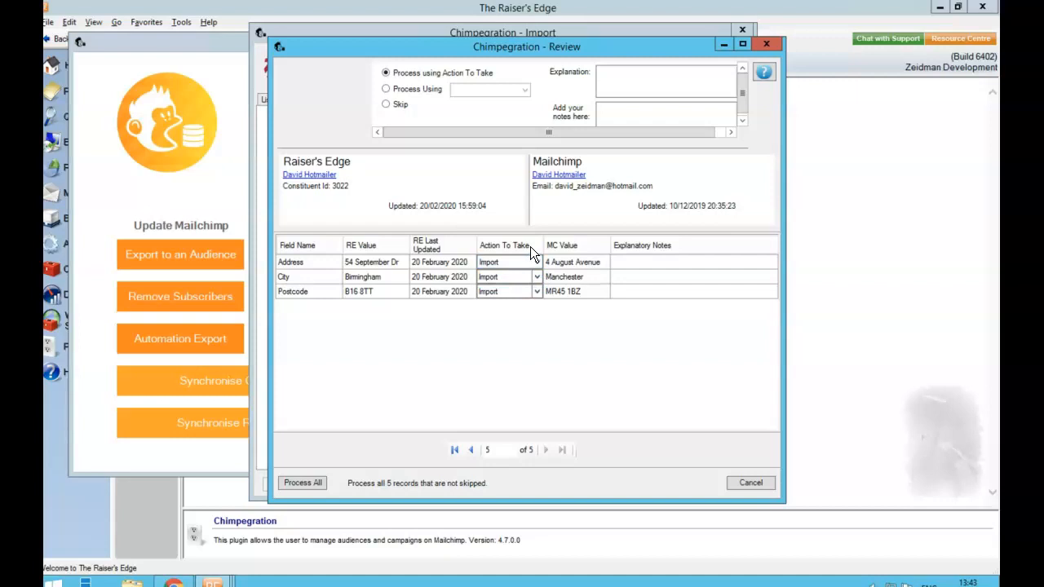
Try marking the fifth record as Skip and restore it to Process using Action To Take.
click(616, 119)
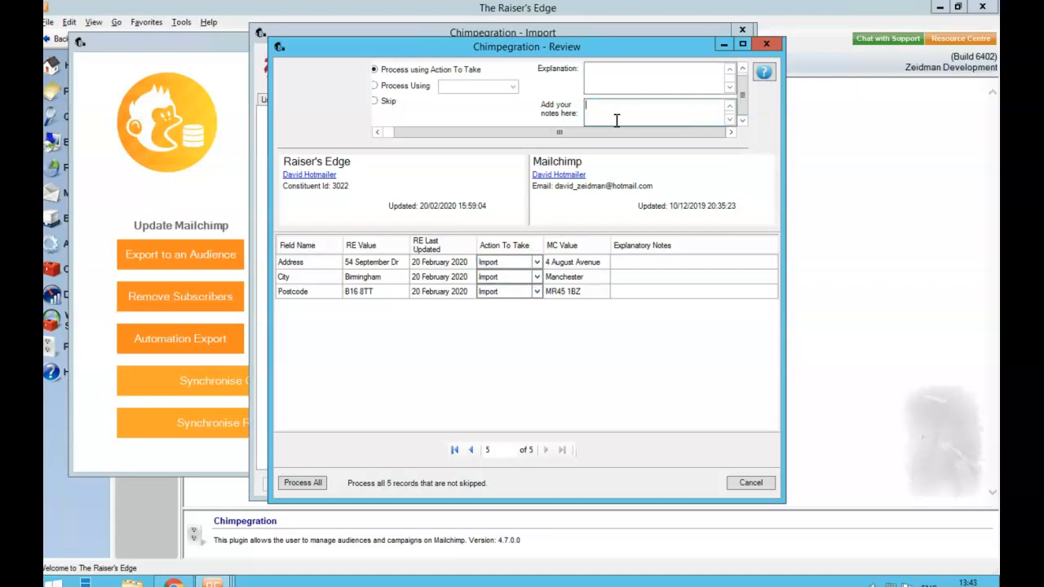
drag(597, 134, 574, 133)
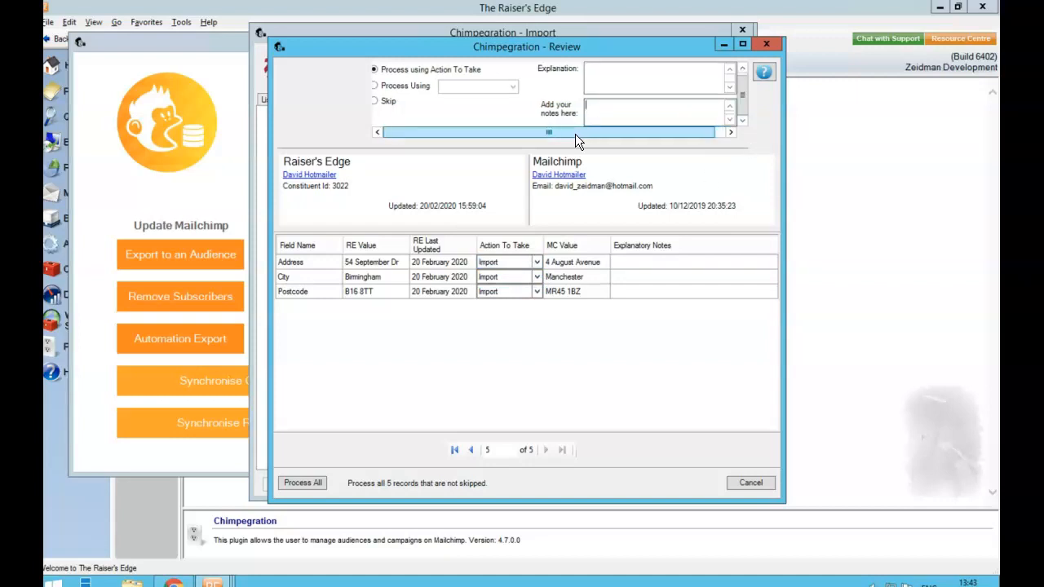
click(386, 101)
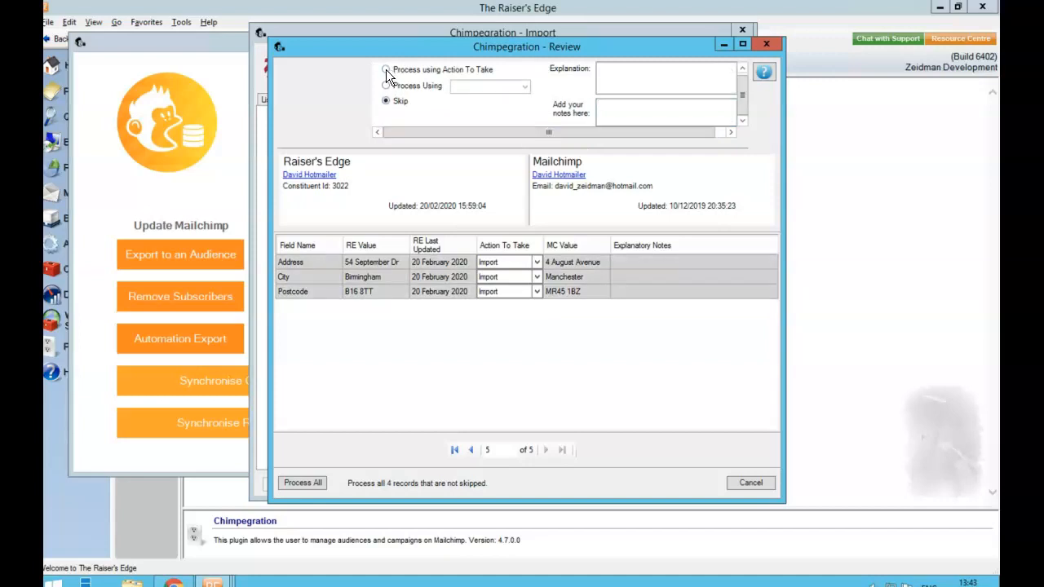
click(387, 70)
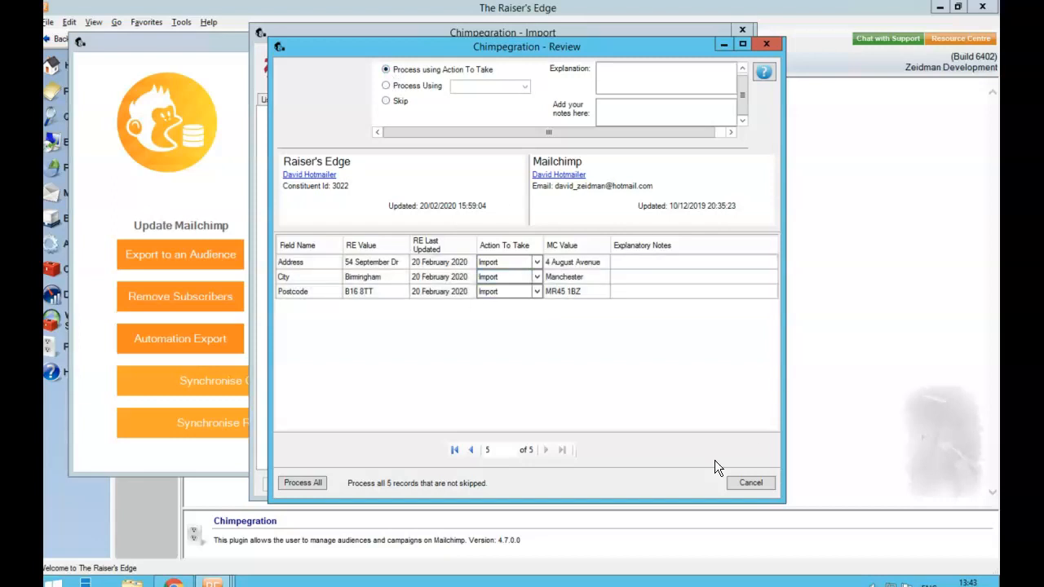
Process all reviewed records and save the static query of updated constituents as "Import Demo" in the General category.
click(313, 482)
click(568, 337)
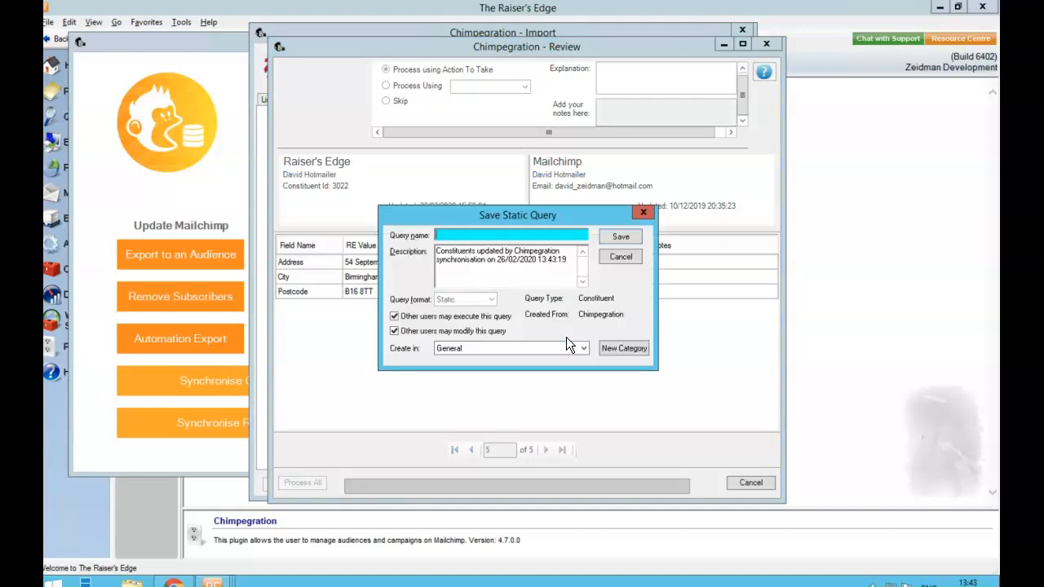
text(Import Demo)
click(633, 238)
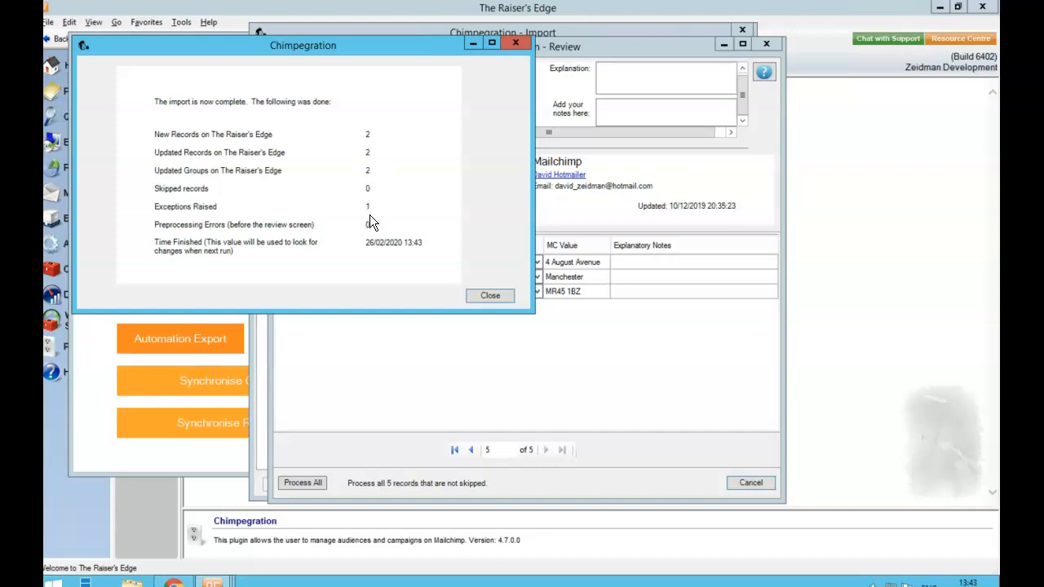
Close the import summary and Chimpegration, and open the list of Raiser's Edge queries.
click(511, 46)
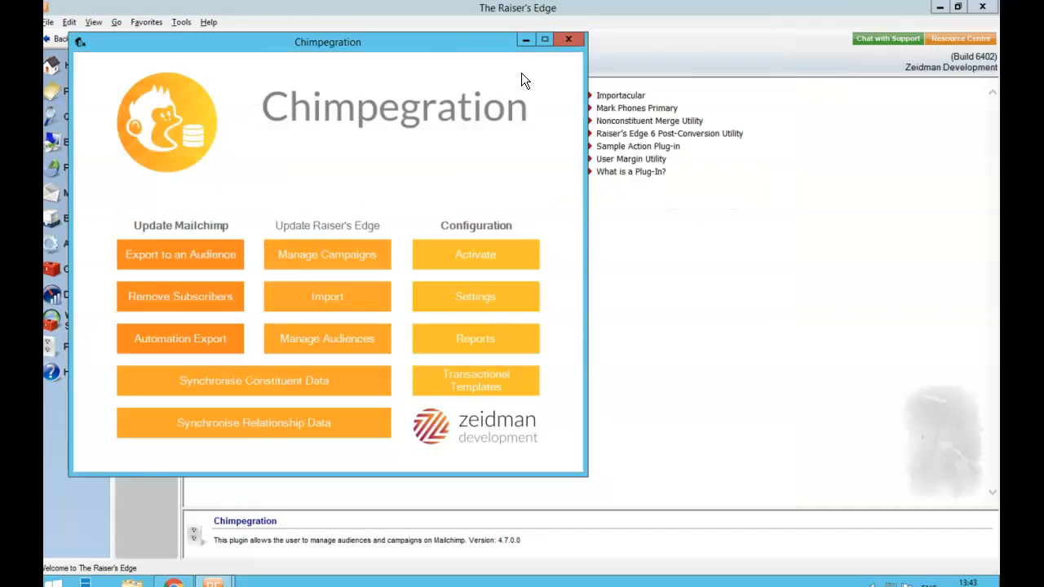
click(568, 40)
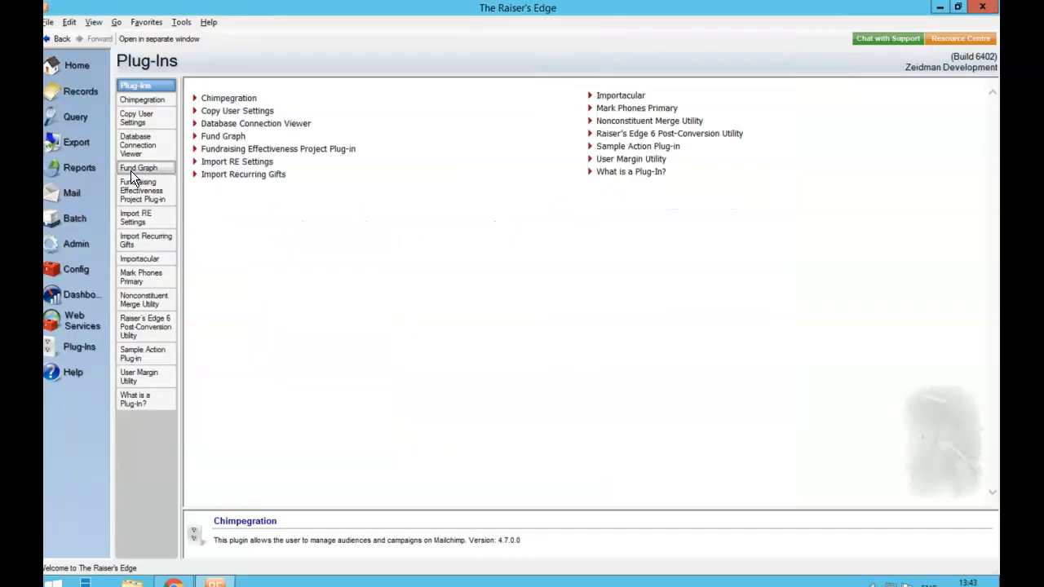
click(78, 117)
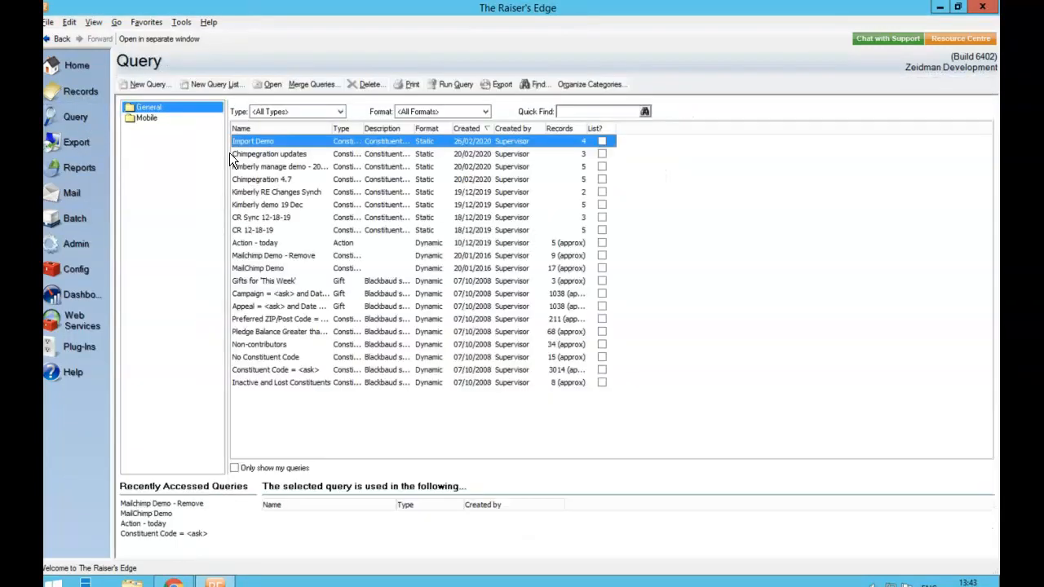
Add the favourite fields Constituent ID and Name to the output of the Import Demo query and display its results.
double_click(251, 144)
click(88, 54)
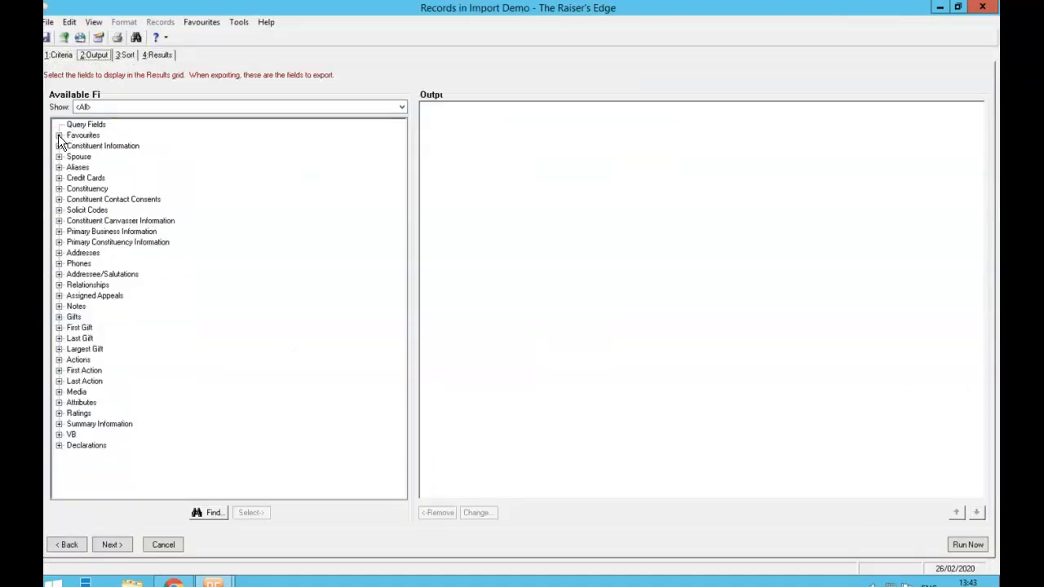
click(58, 134)
double_click(86, 145)
double_click(90, 156)
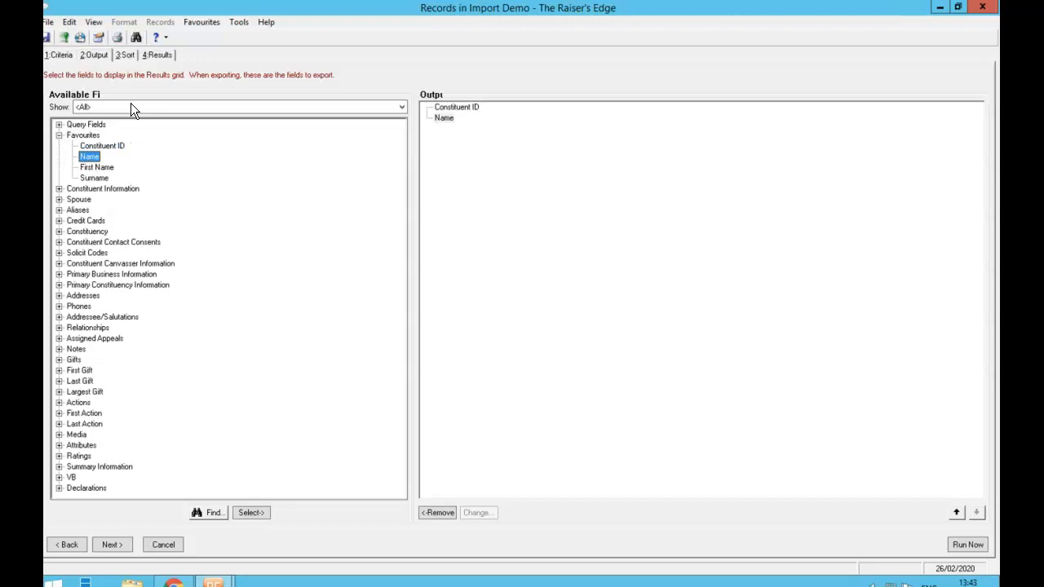
click(159, 56)
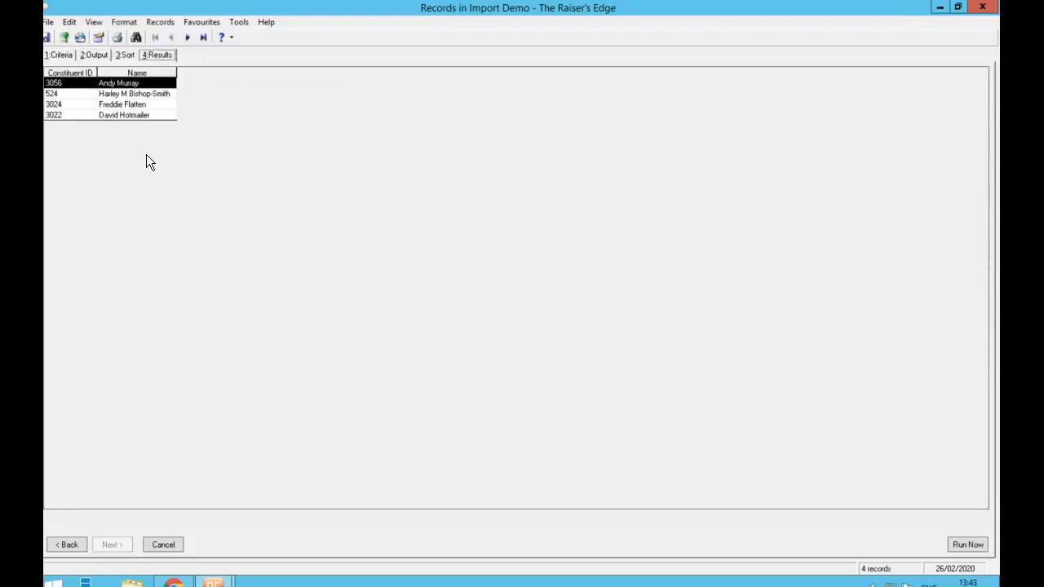
Examine the email addresses and attributes of the first constituent in the query results, and save and close the record.
double_click(126, 82)
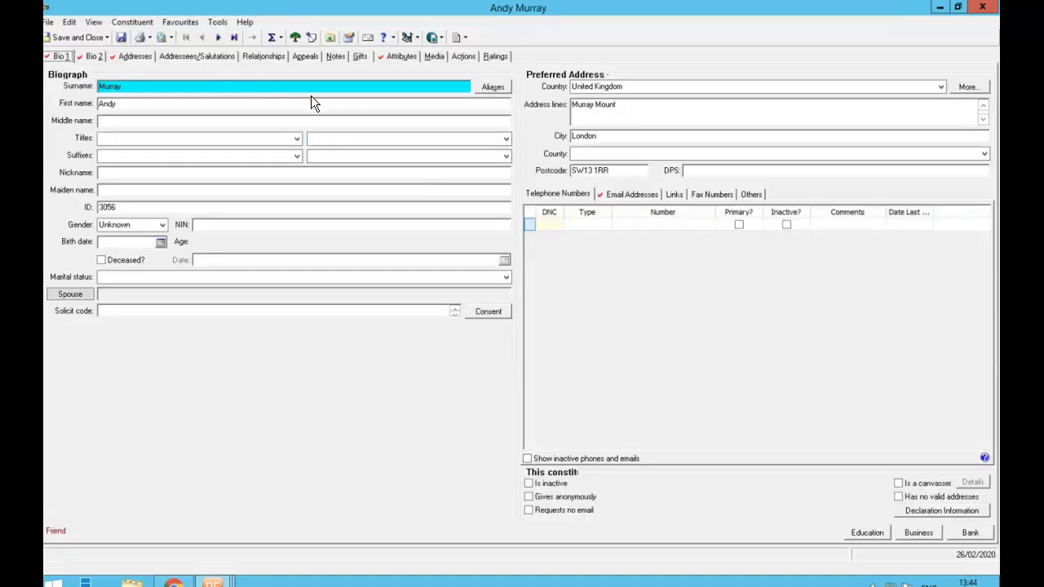
click(622, 195)
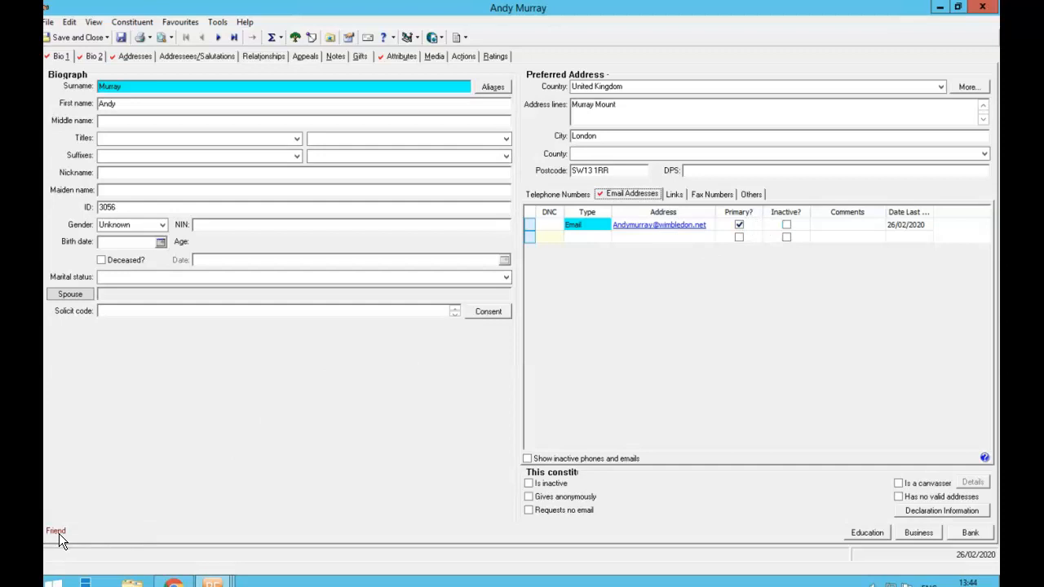
click(399, 56)
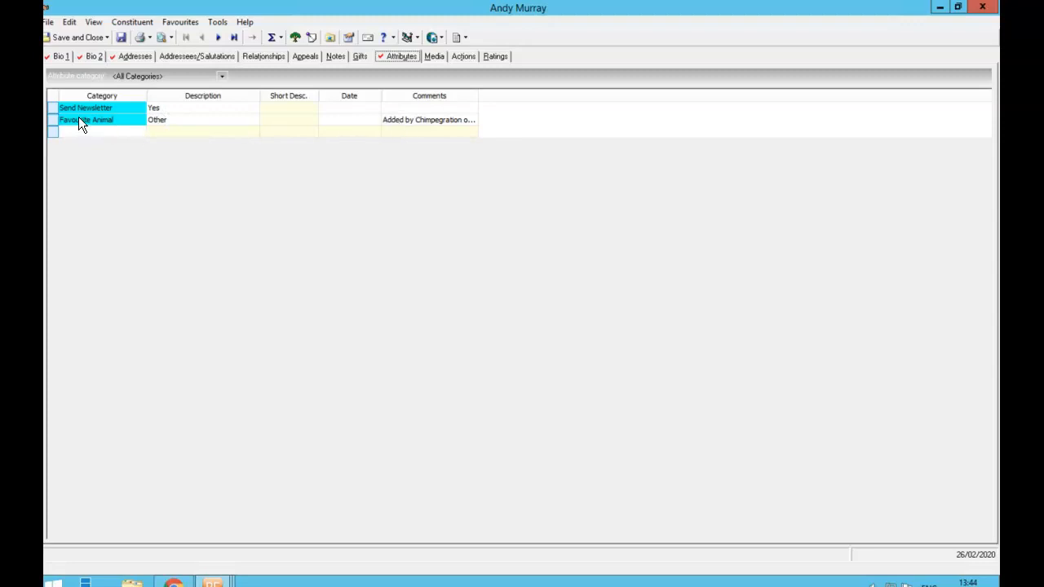
click(83, 37)
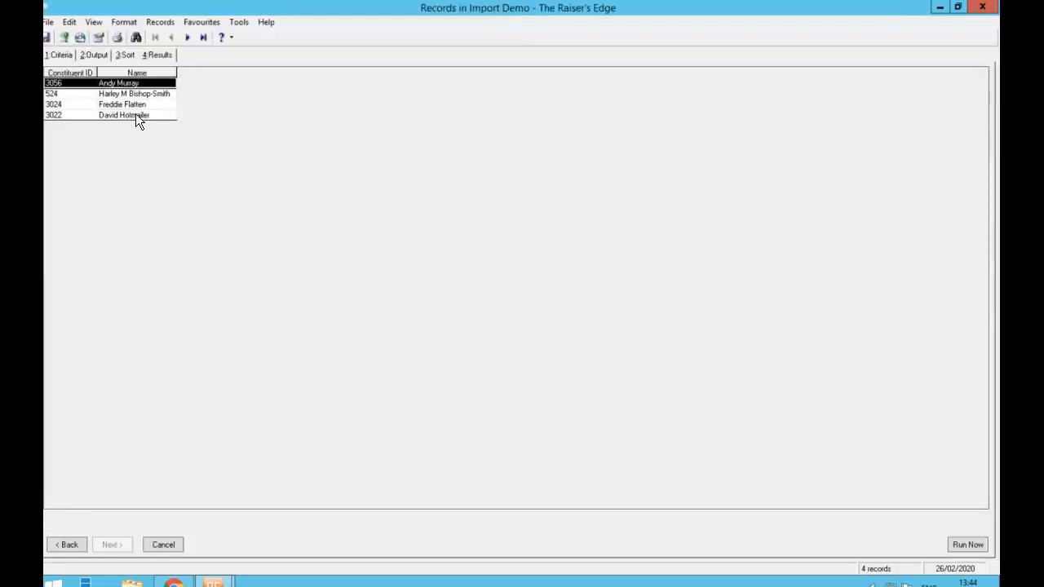
Examine the address list of the last constituent in the query results, and save and close the record.
double_click(136, 115)
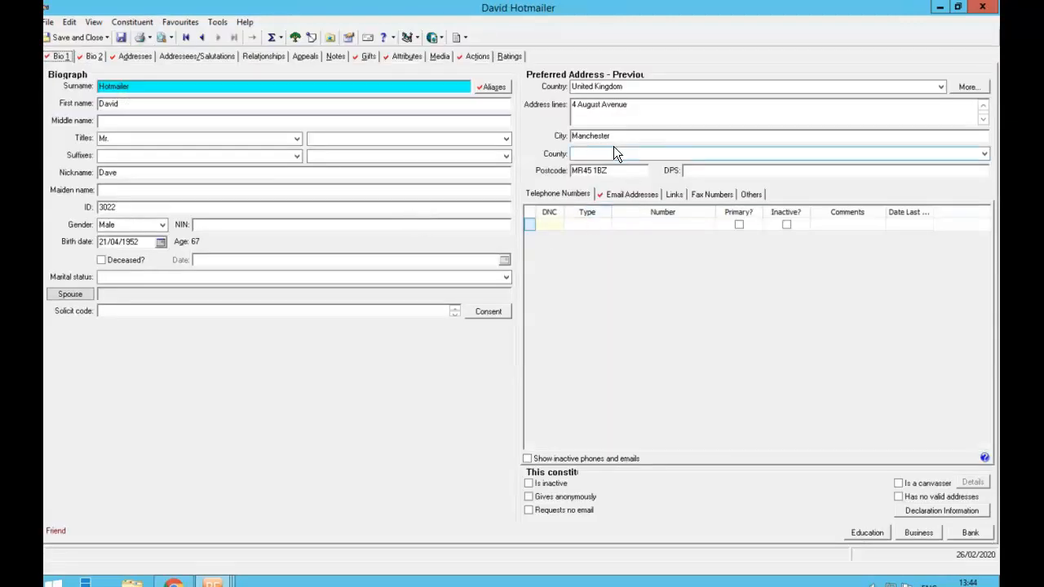
click(130, 56)
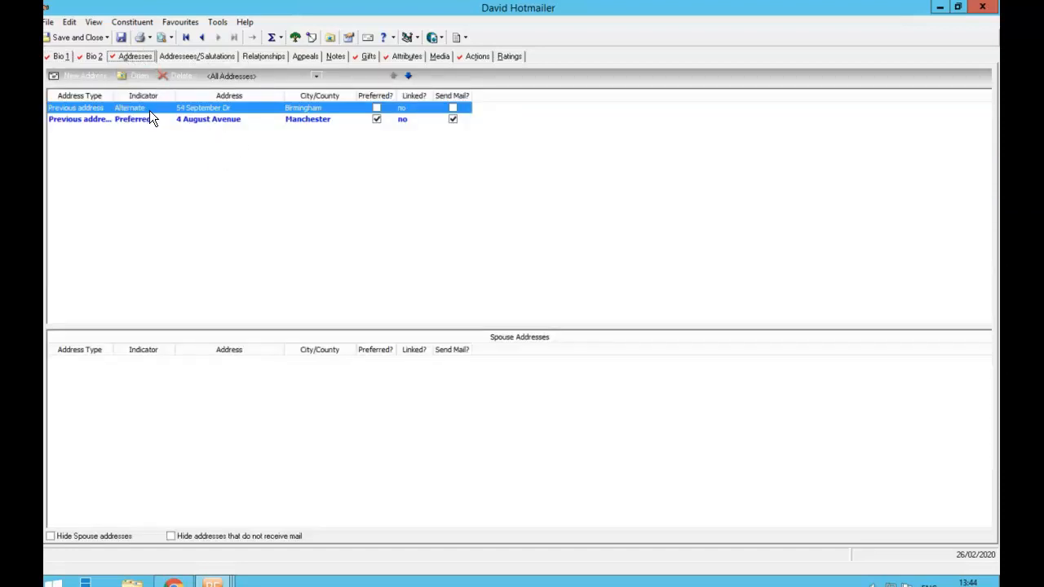
click(73, 39)
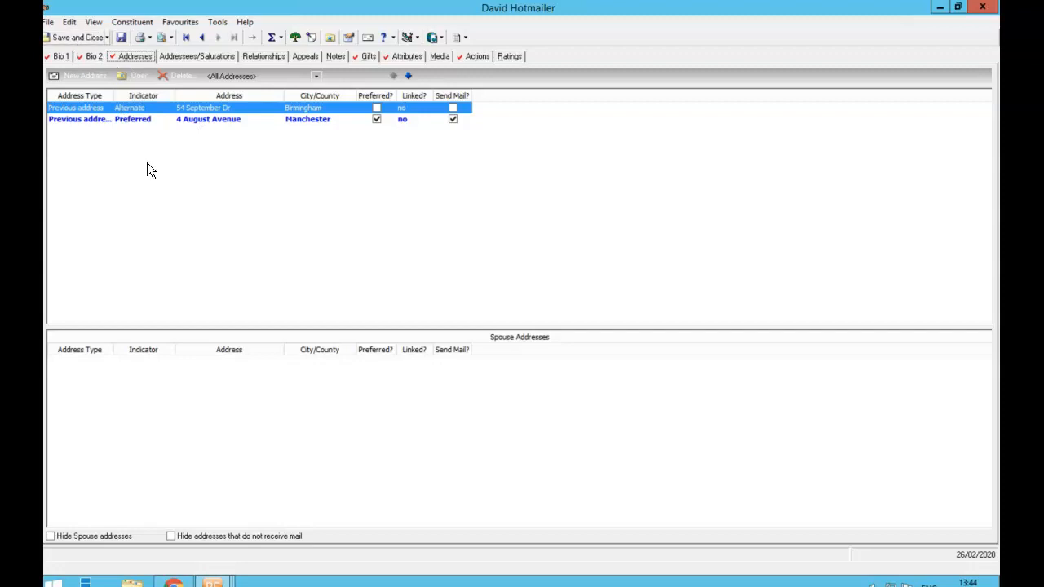